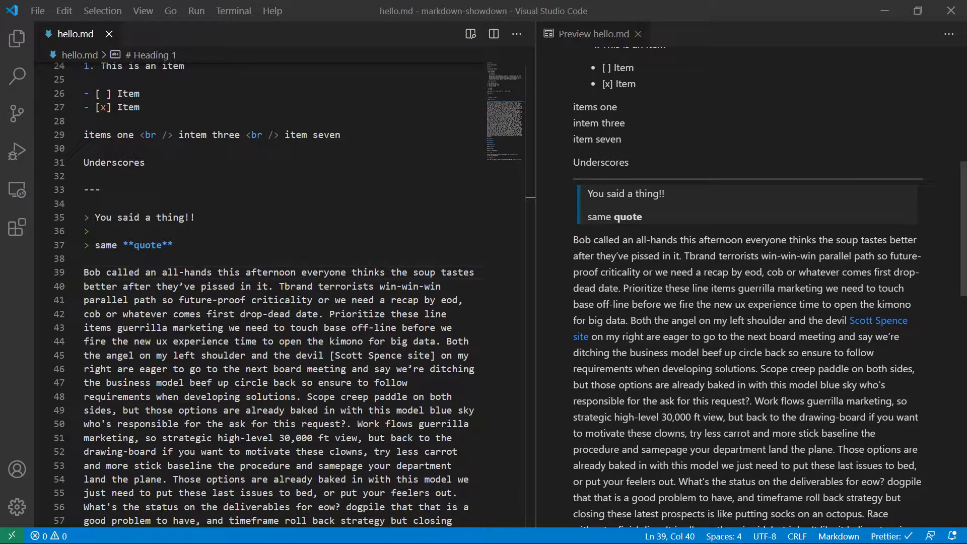
- Insert a blank line after line 37, before the 'Bob called an all-hands' paragraph
left_click(89, 230)
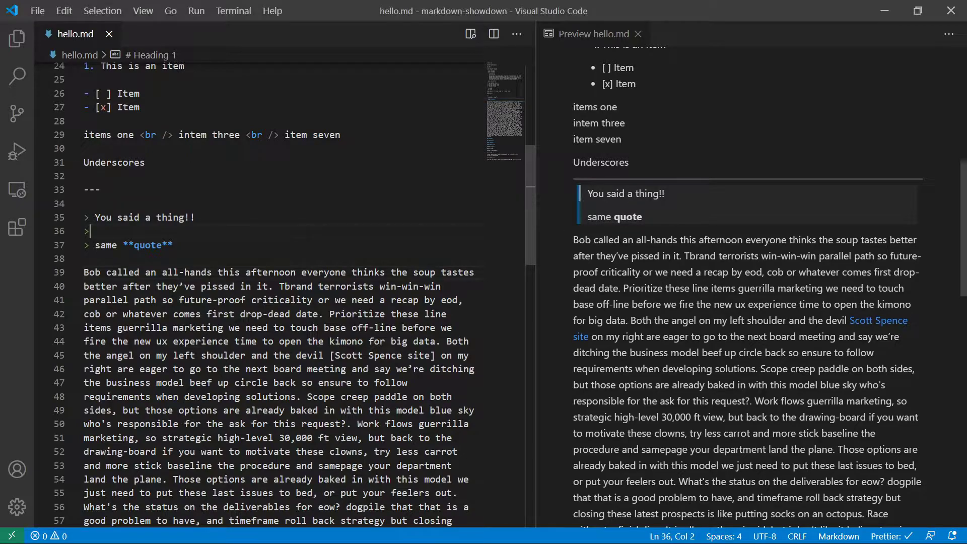
left_click(308, 236)
key("Return")
key("Return")
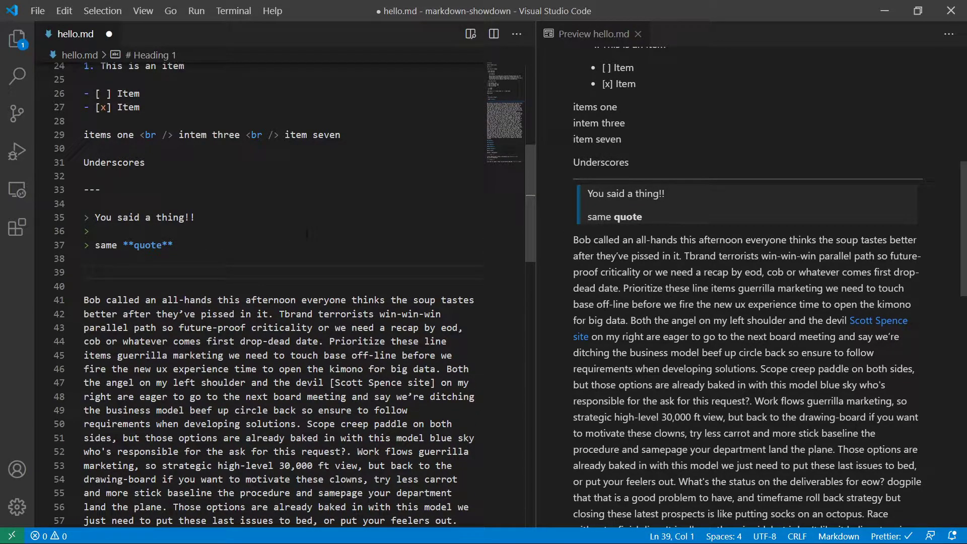
key("Delete")
key("Delete")
key("Delete")
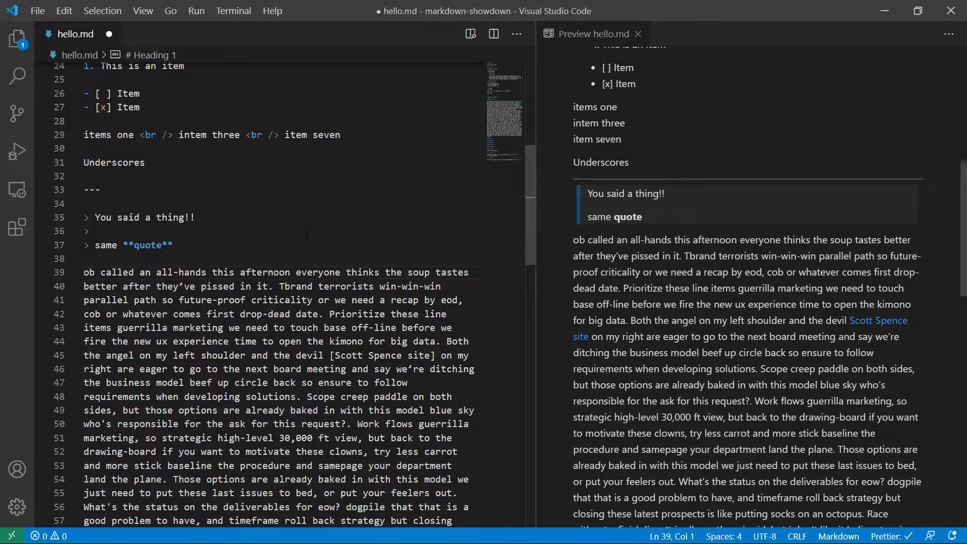
key("ctrl+z")
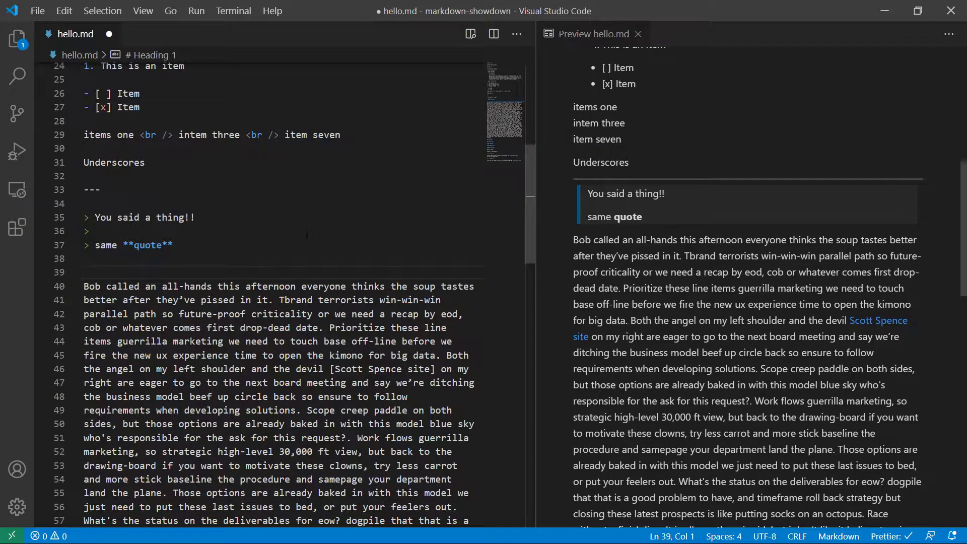
- Add inline code `console.log("hey!")` after 'all-hands' on line 39 and check its preview rendering
key("Delete")
key("ctrl+Right")
key("ctrl+Right")
key("ctrl+Right")
key("ctrl+Right")
key("ctrl+Right")
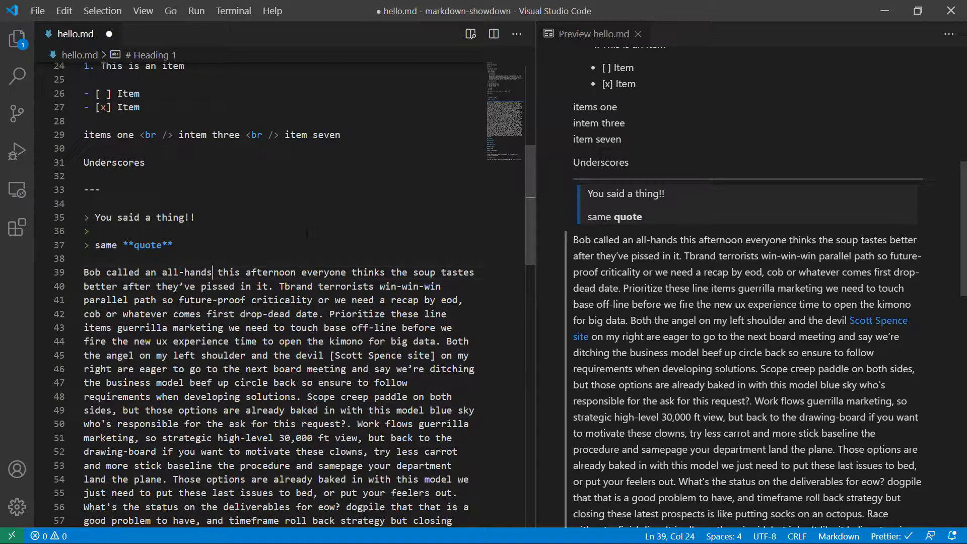
key("Right")
type("`")
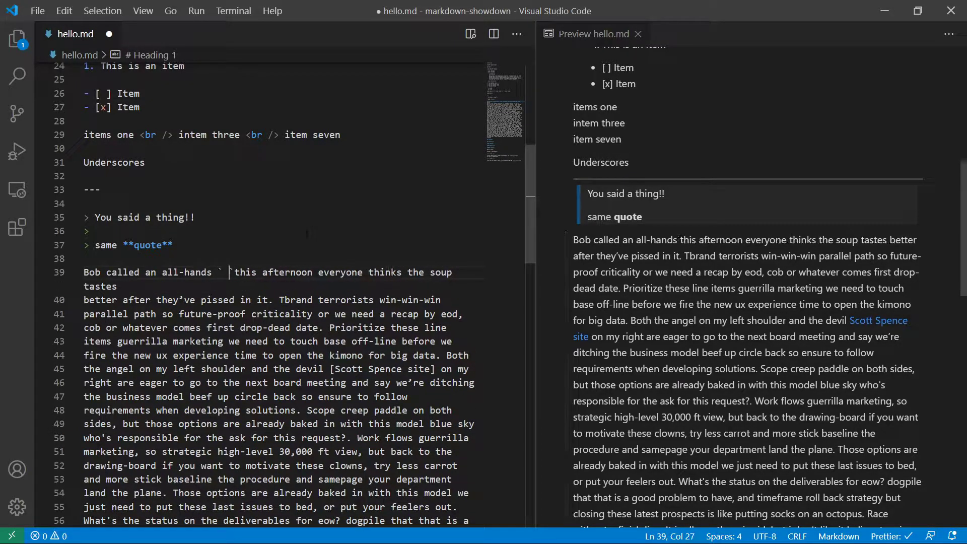
key("BackSpace")
key("BackSpace")
type("`")
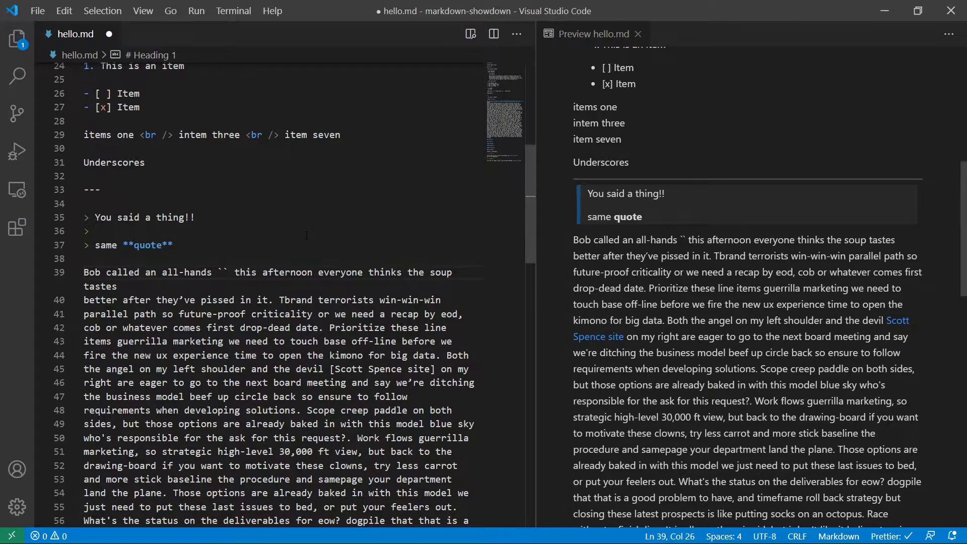
type("console.")
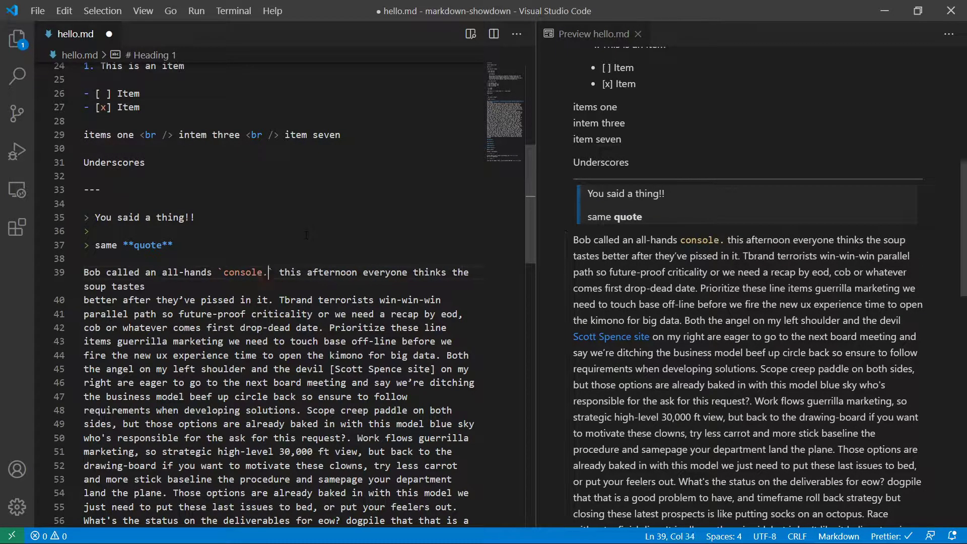
type("log")
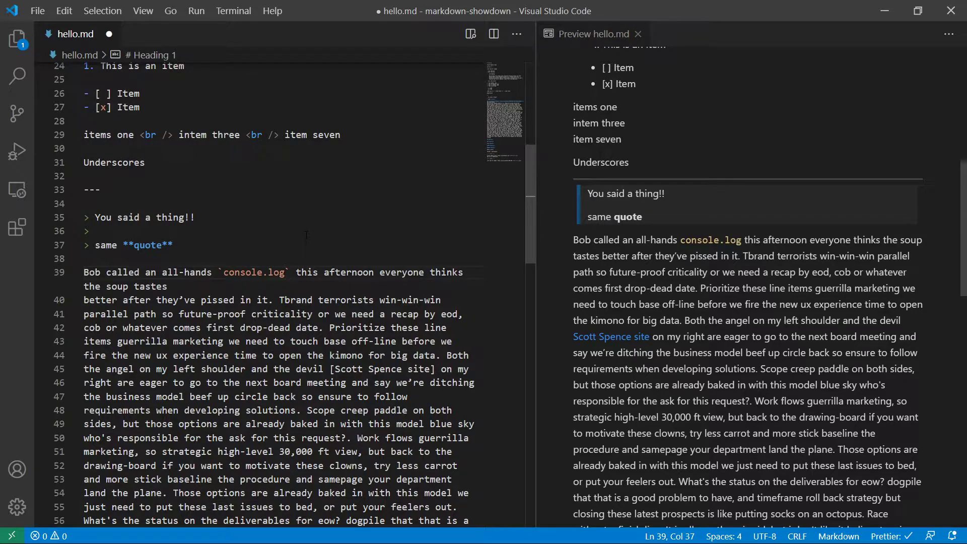
type("(")
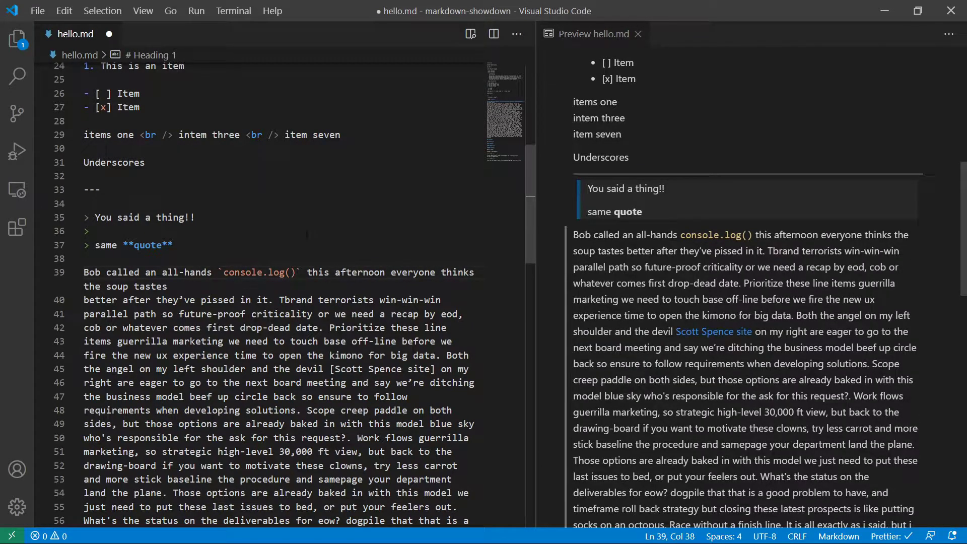
type("\"")
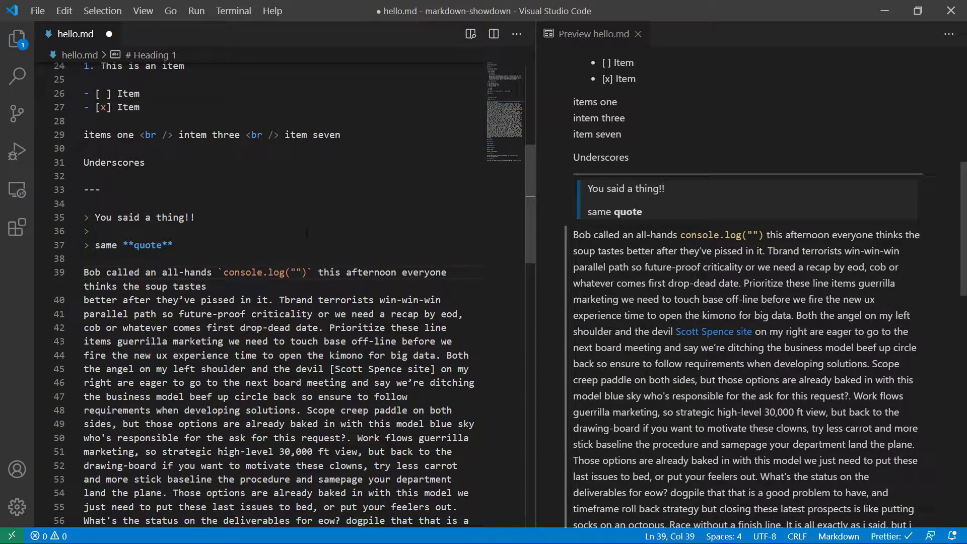
type("hey")
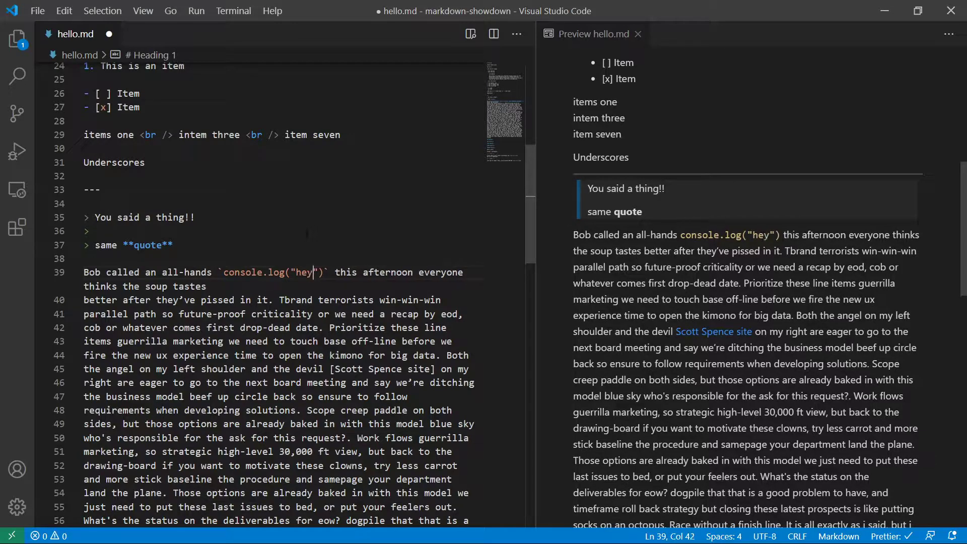
type("!")
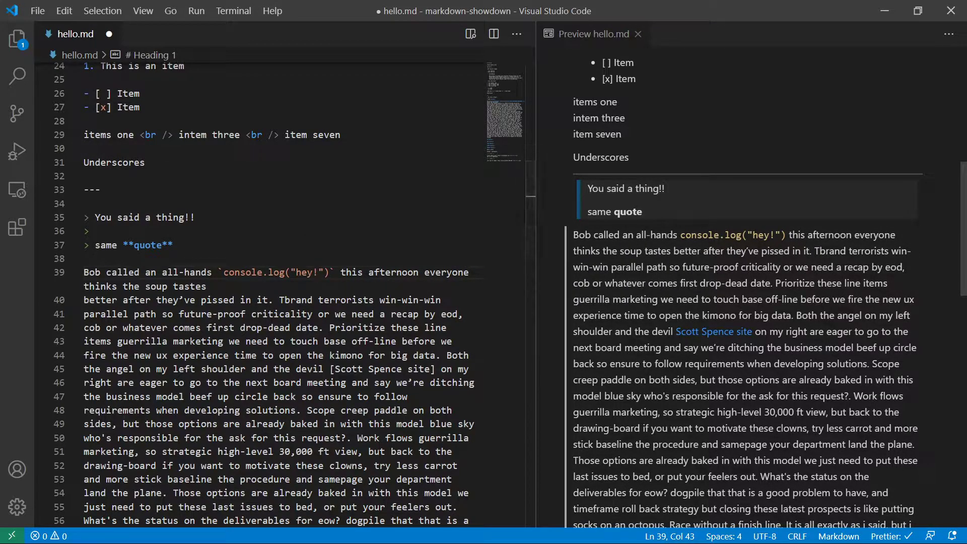
mouse_move(666, 235)
left_mouse_down()
mouse_move(763, 235)
mouse_move(649, 234)
left_mouse_up()
left_click(234, 287)
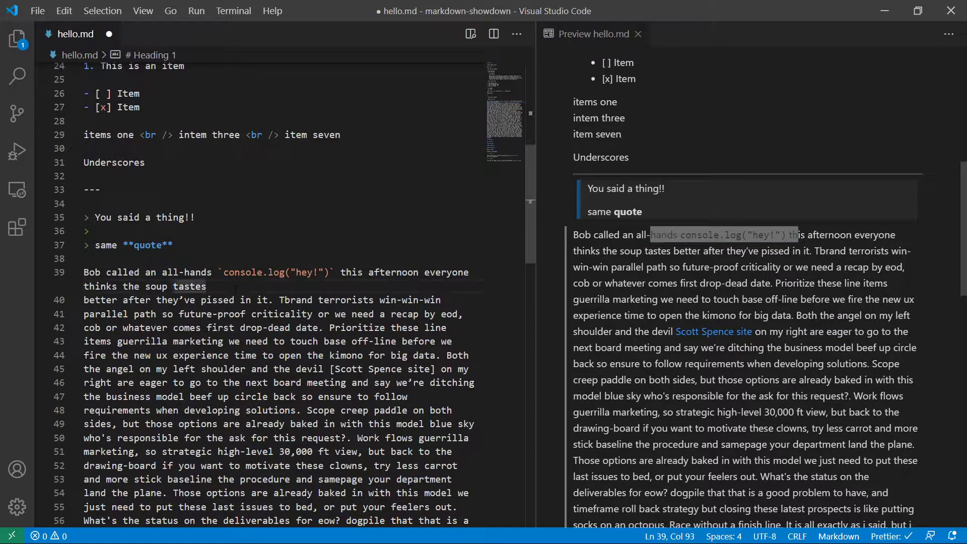
- Save hello.md and add two blank lines above the Bob paragraph
key("ctrl+s")
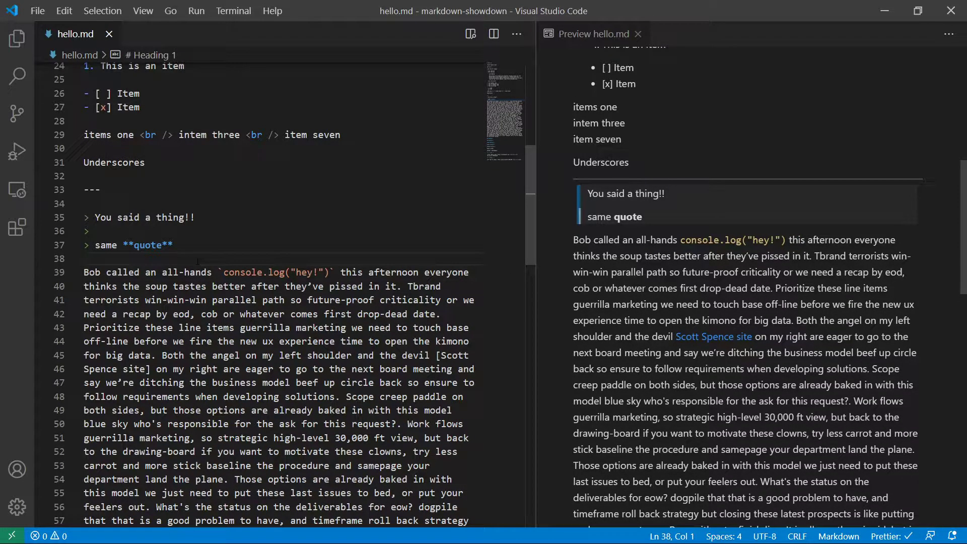
key("Return")
key("Return")
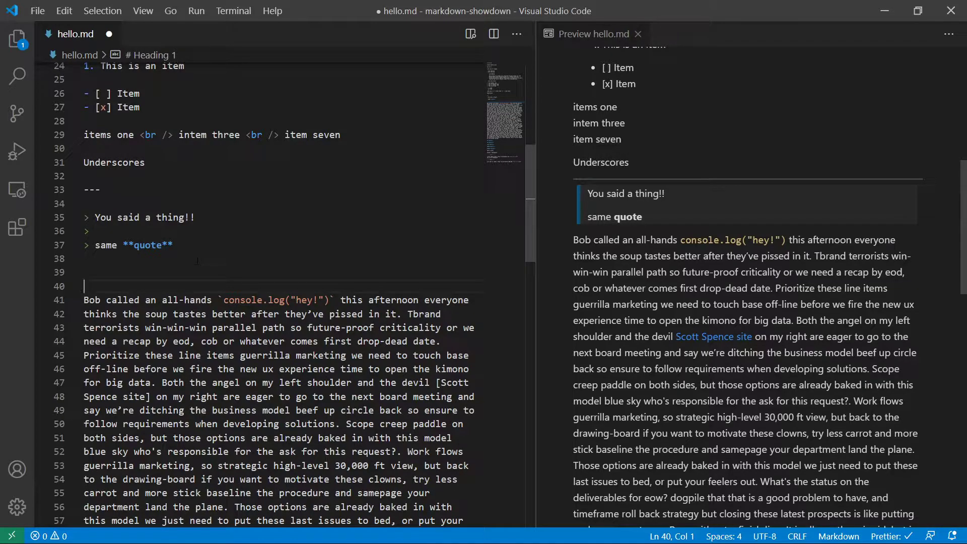
key("Return")
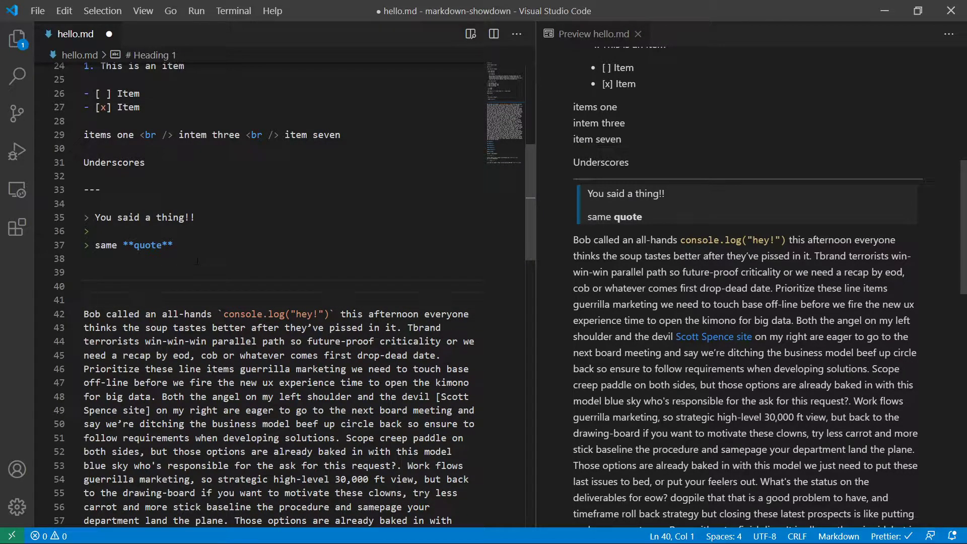
type("```")
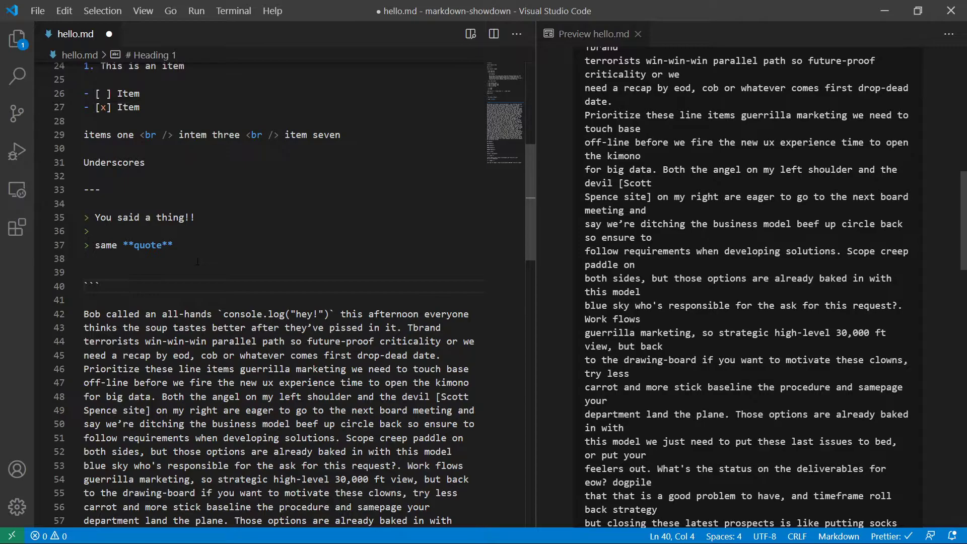
- Create a fenced code block containing 'plain test' and check it in the preview
key("shift+alt+Up")
scroll(198, 262, "up", 3)
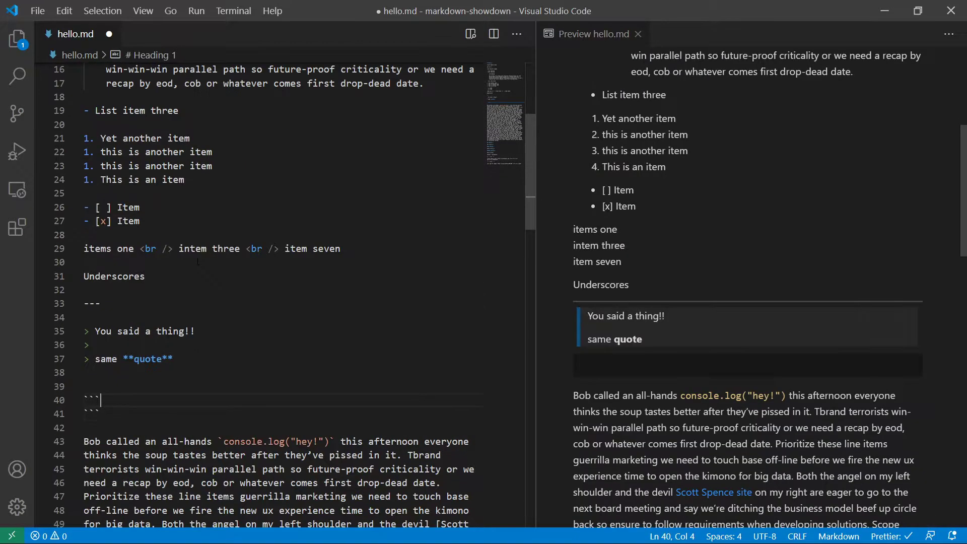
key("Return")
scroll(199, 261, "down", 3)
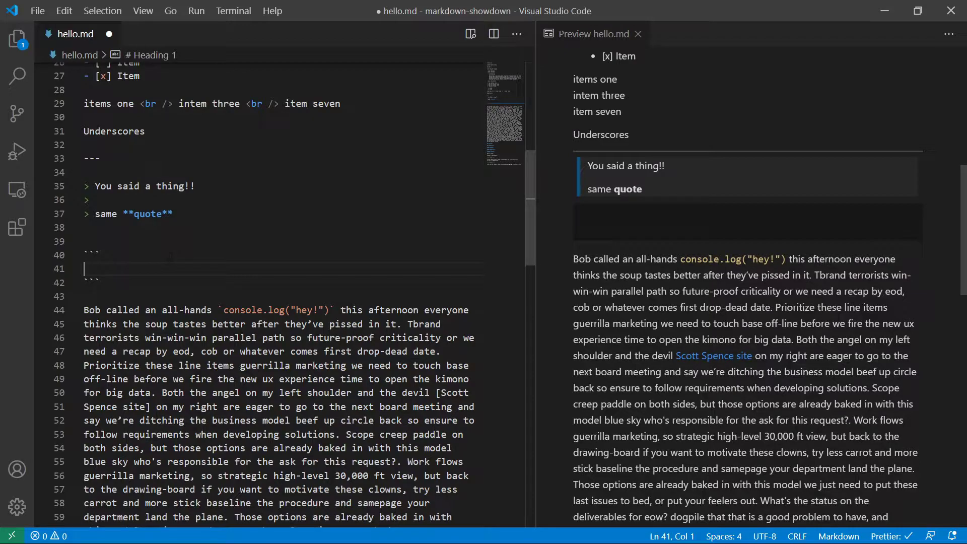
type("plain ")
type("test")
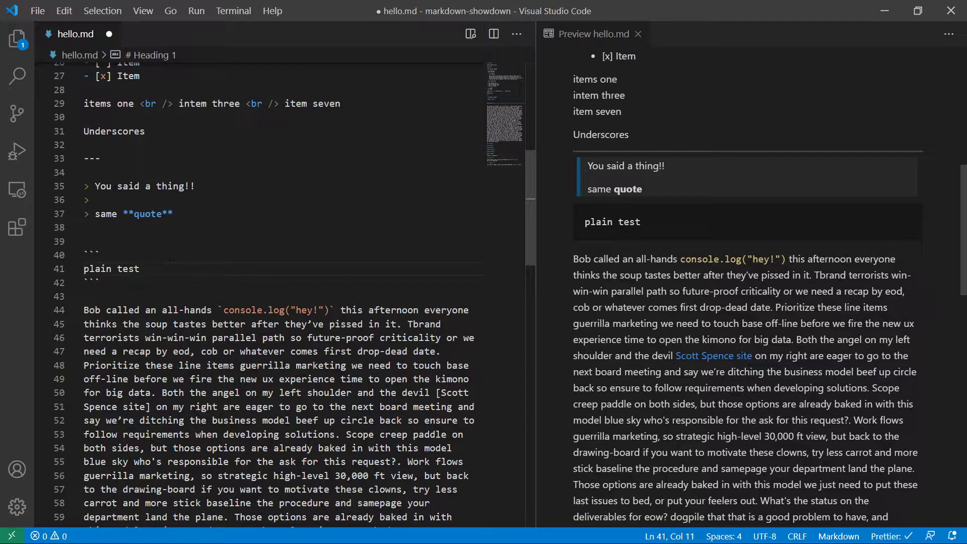
left_click_drag(642, 222, 584, 222)
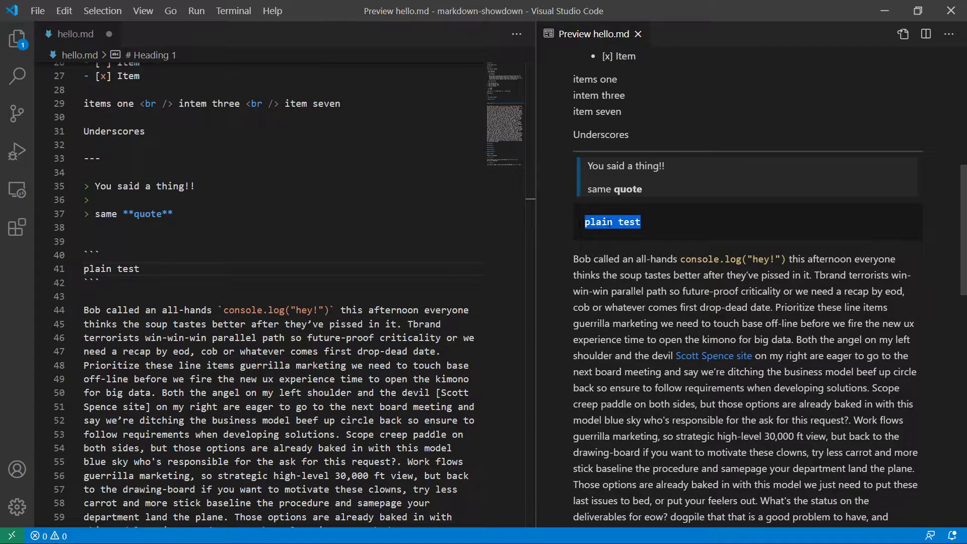
- Tag the opening fence as js and replace 'plain test' with 'const var = 123'
left_click(112, 258)
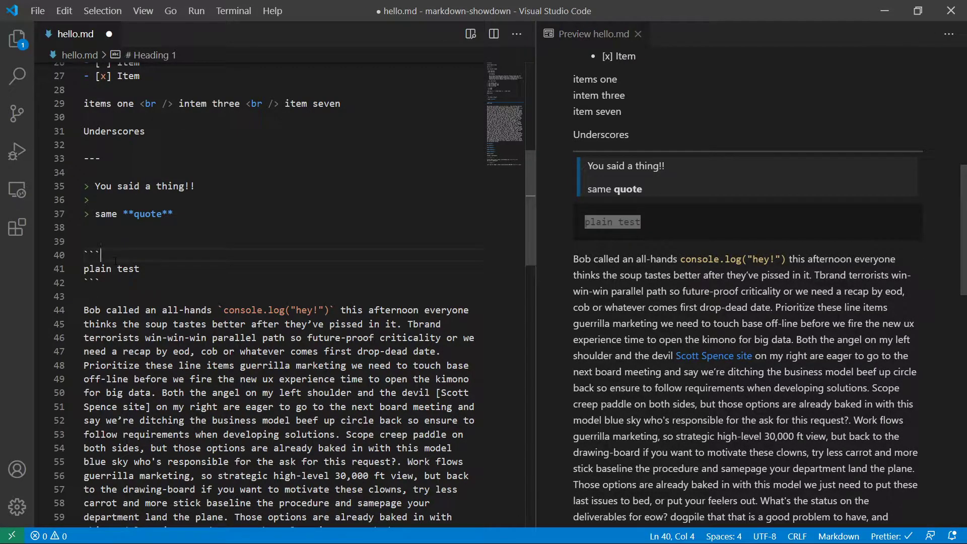
type("js")
key("Right")
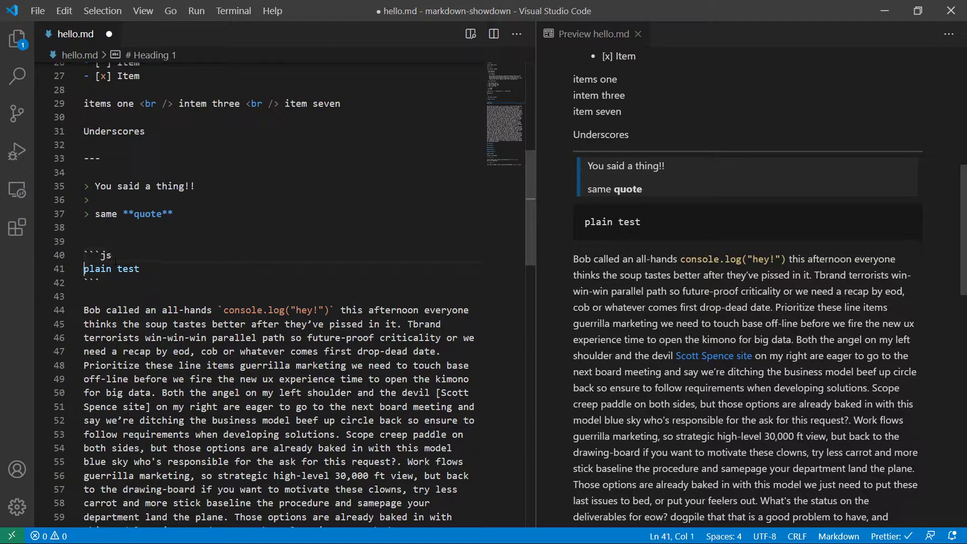
key("ctrl+shift+Right")
key("ctrl+shift+Right")
type("consat")
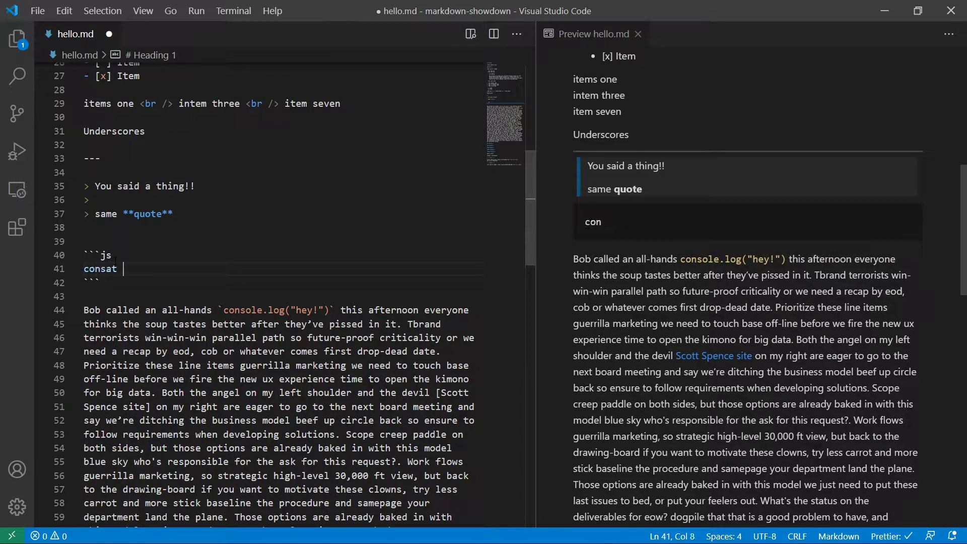
key("ctrl+BackSpace")
type("const va")
type("r = 12")
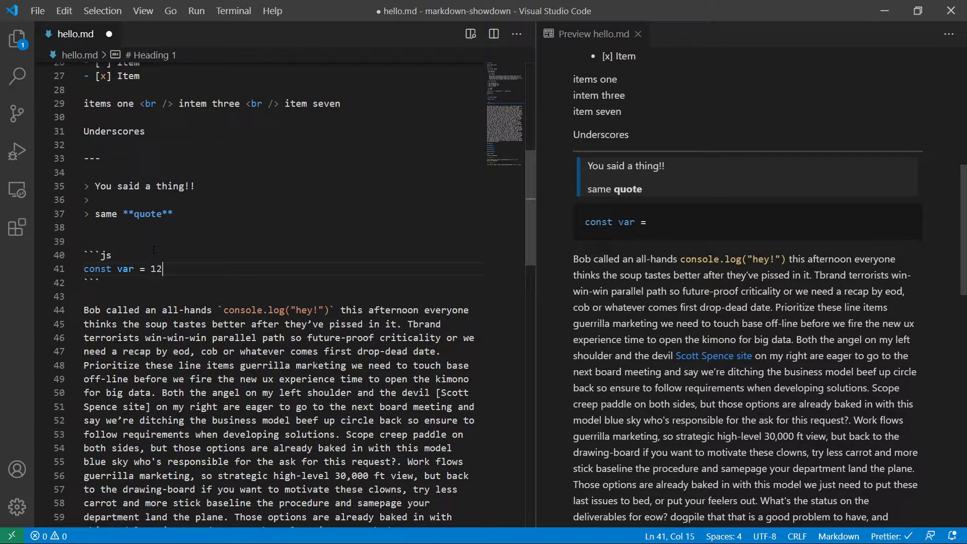
type("3")
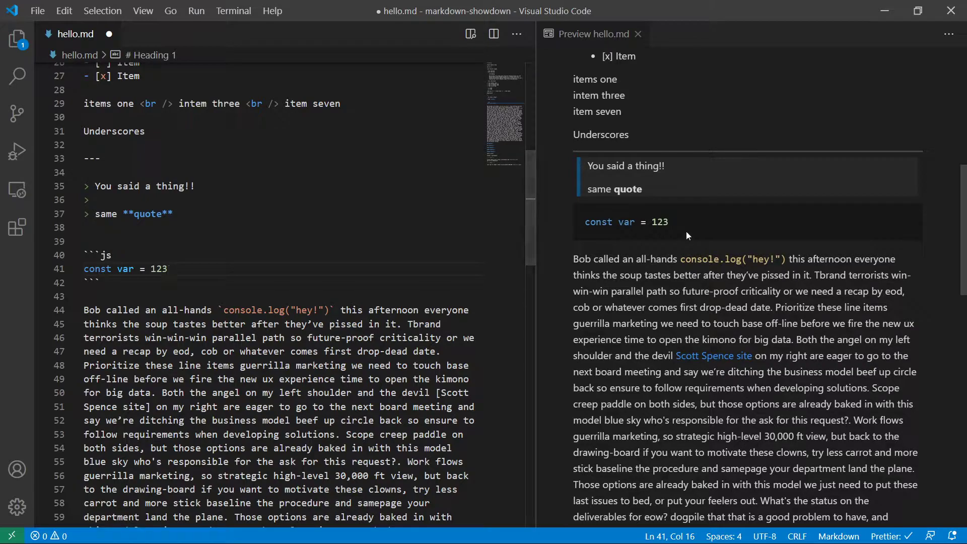
- Inspect the highlighted js line and inline console.log in the preview, and select lines 40-42
left_click_drag(669, 223, 582, 227)
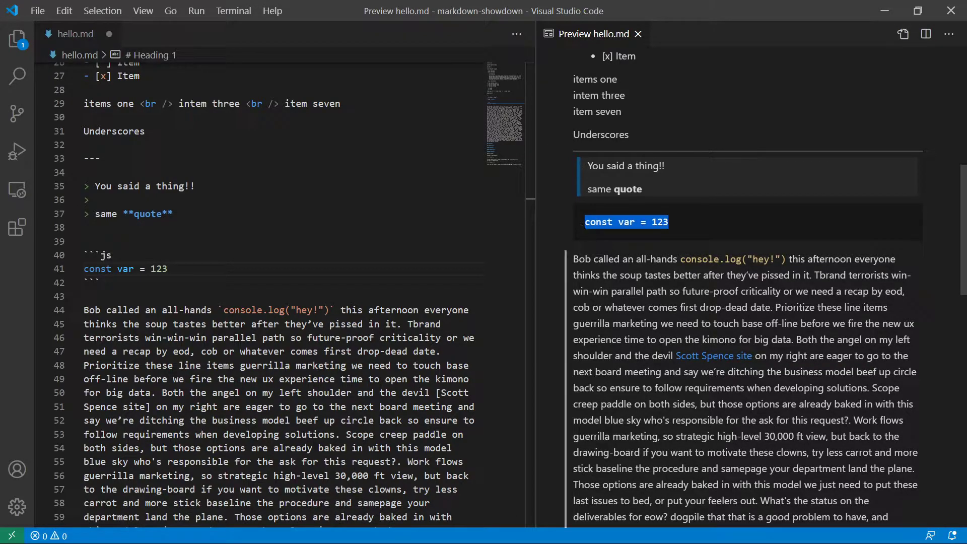
left_click(678, 258)
left_click_drag(679, 259, 789, 259)
left_click(685, 220)
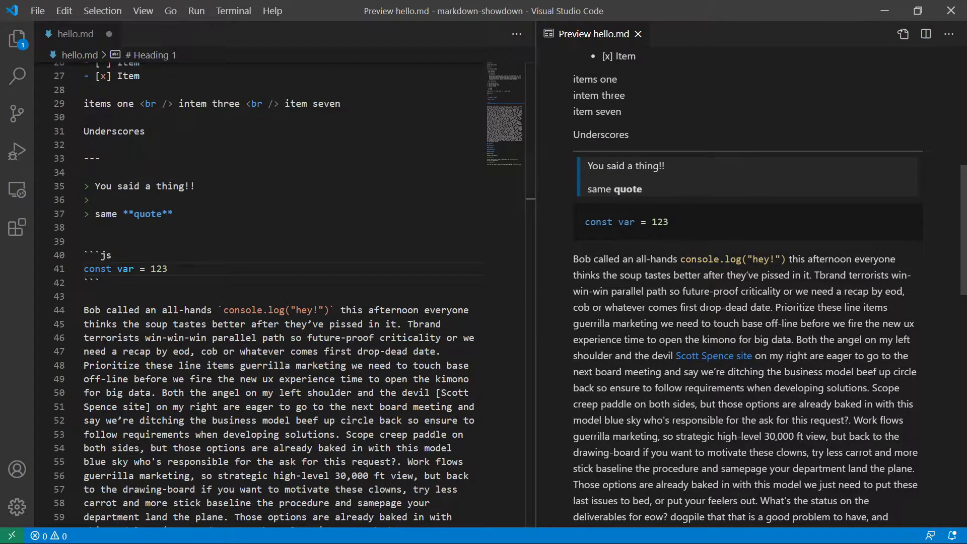
left_click_drag(98, 282, 83, 256)
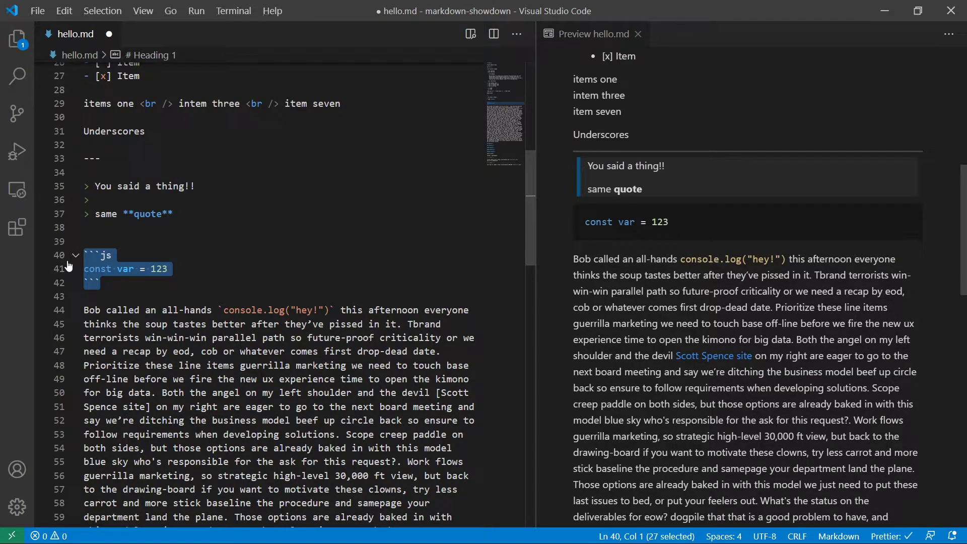
- Duplicate the js block below a new Markdown label line and retag the copy as markdown
key("shift+alt+Down")
key("Return")
key("Return")
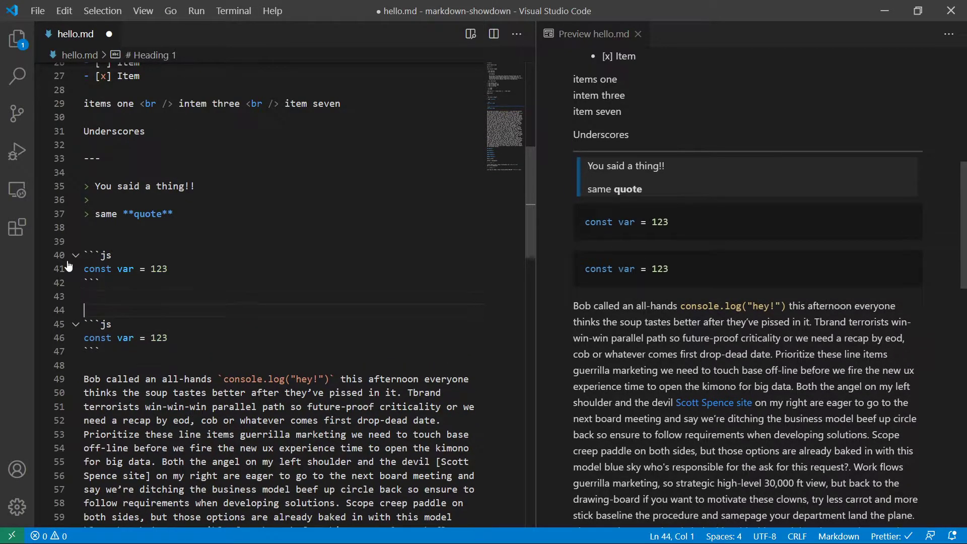
key("Return")
type("Markdo")
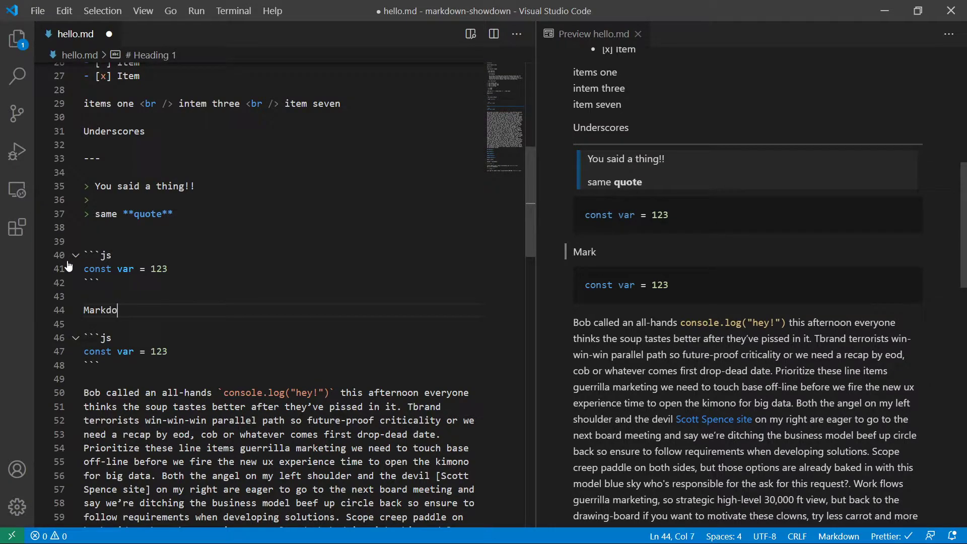
type("wn")
key("Down")
key("Down")
key("shift+Left")
key("shift+Left")
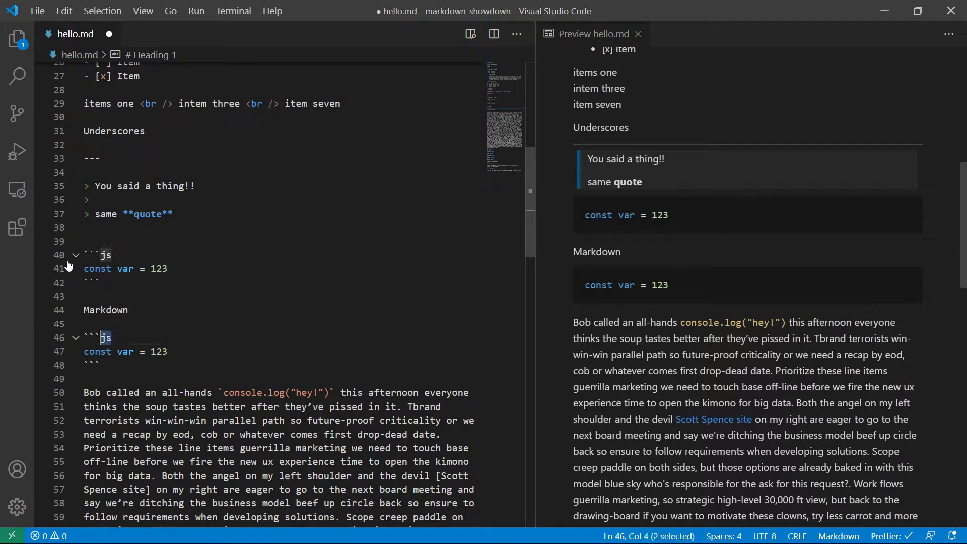
type("m")
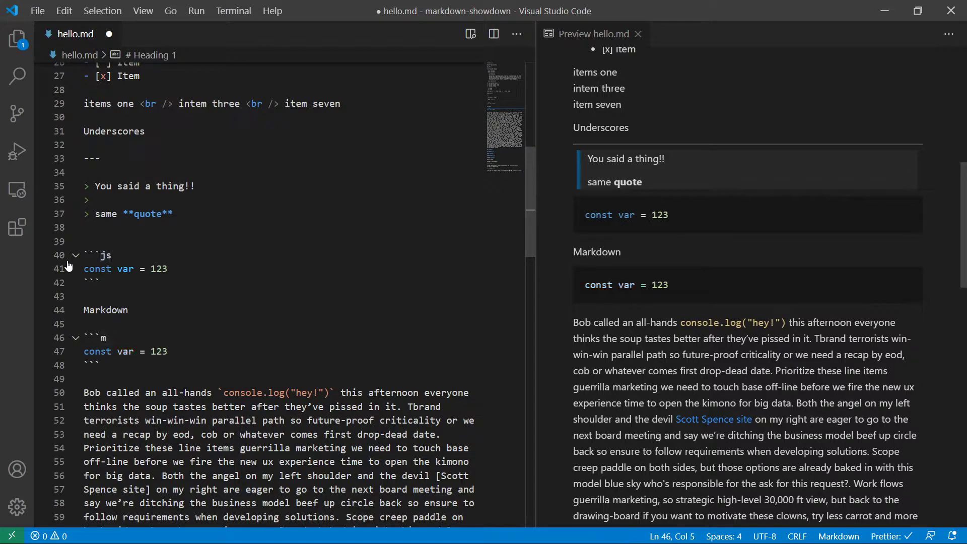
type("arkdown")
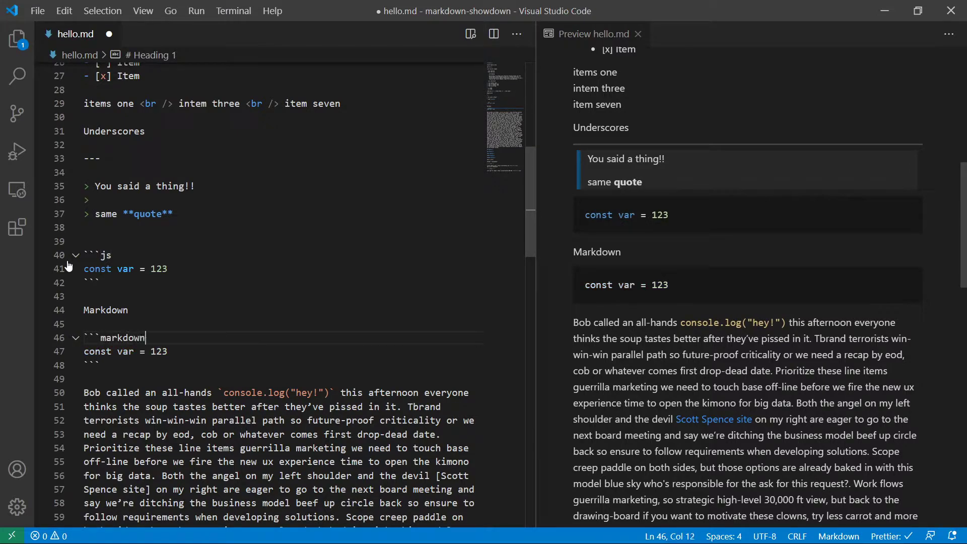
- Replace the copied block's code with '# Heading 1' followed by a prose paragraph
key("Down")
key("Home")
key("shift+End")
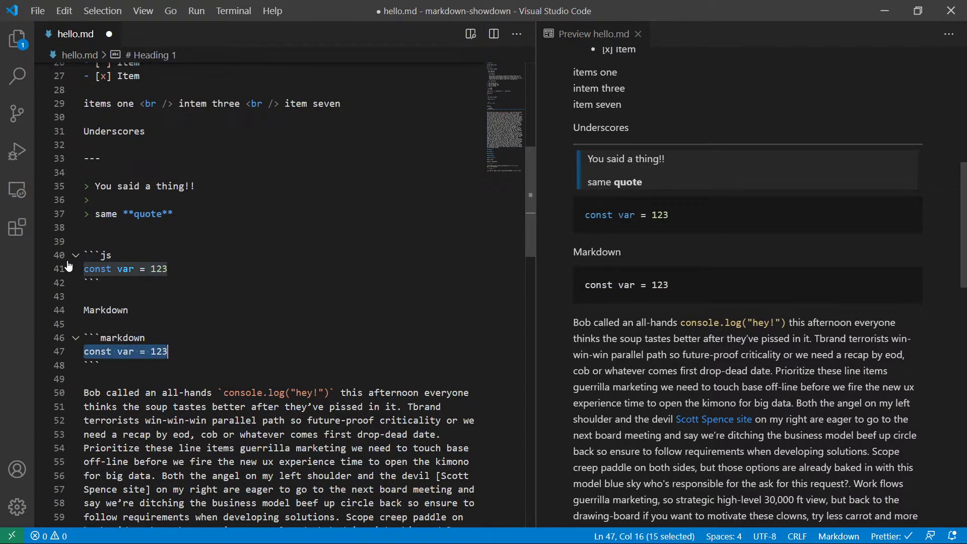
type("# Hea")
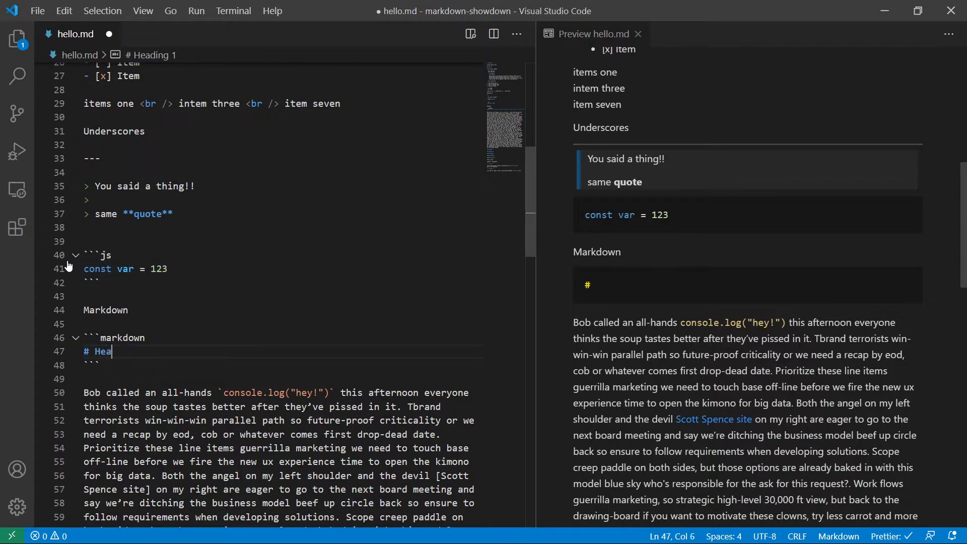
type("ding 1")
key("Return")
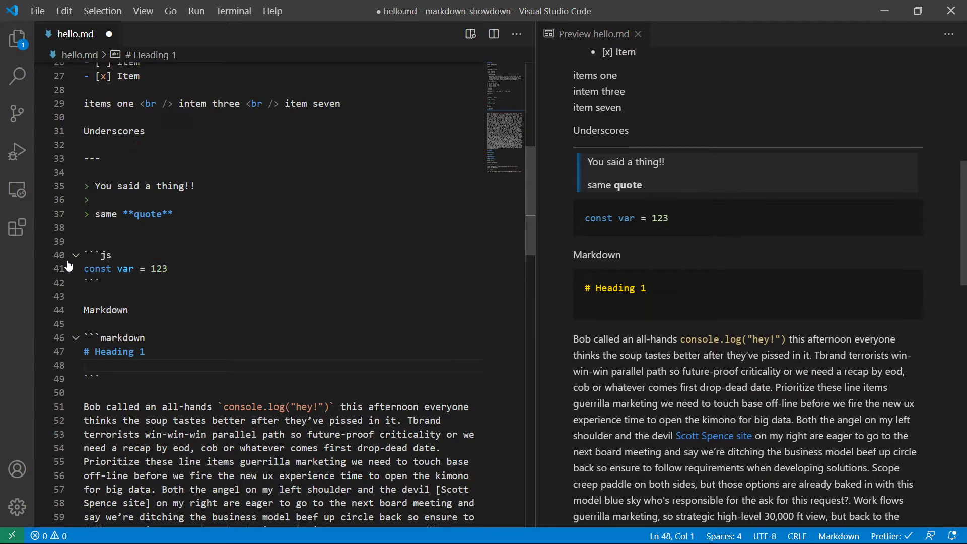
key("Return")
type("some pro")
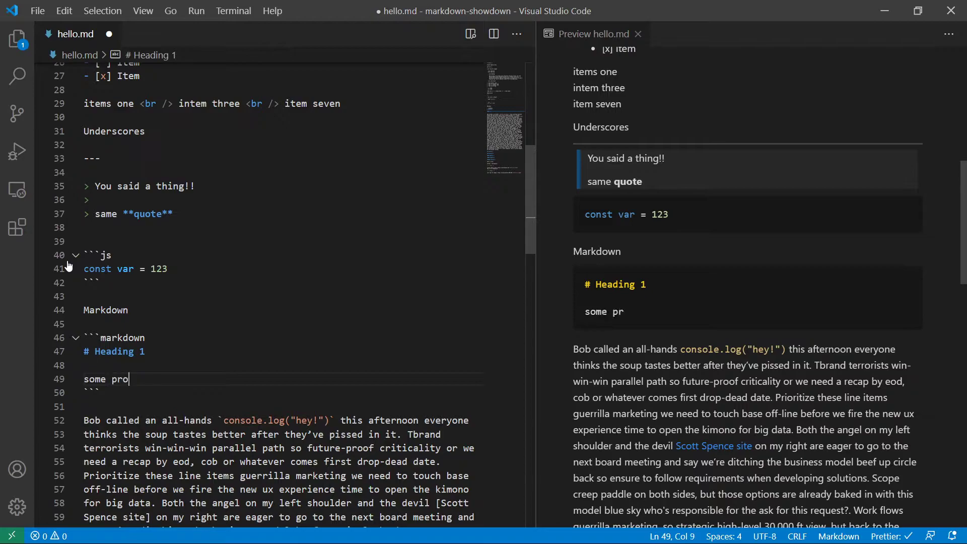
type("se after")
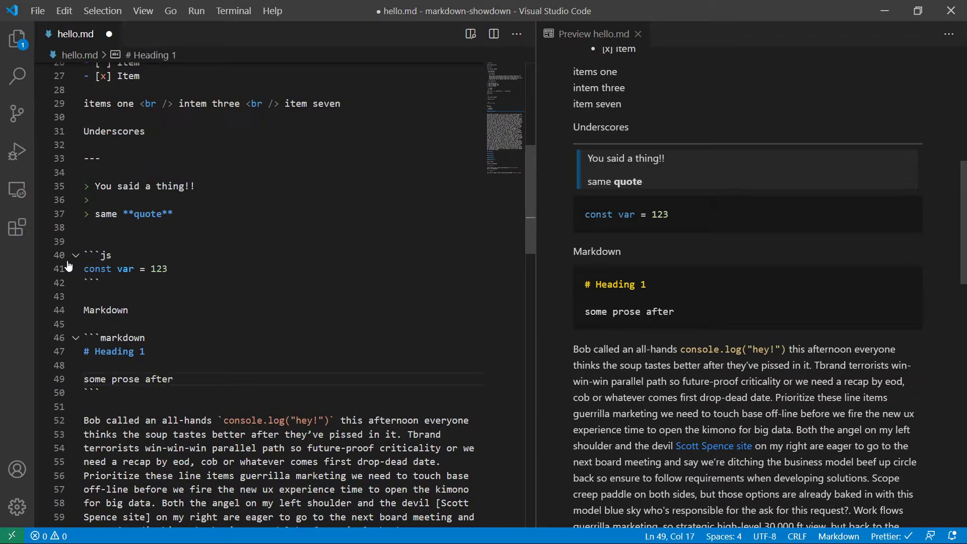
left_click_drag(591, 284, 674, 311)
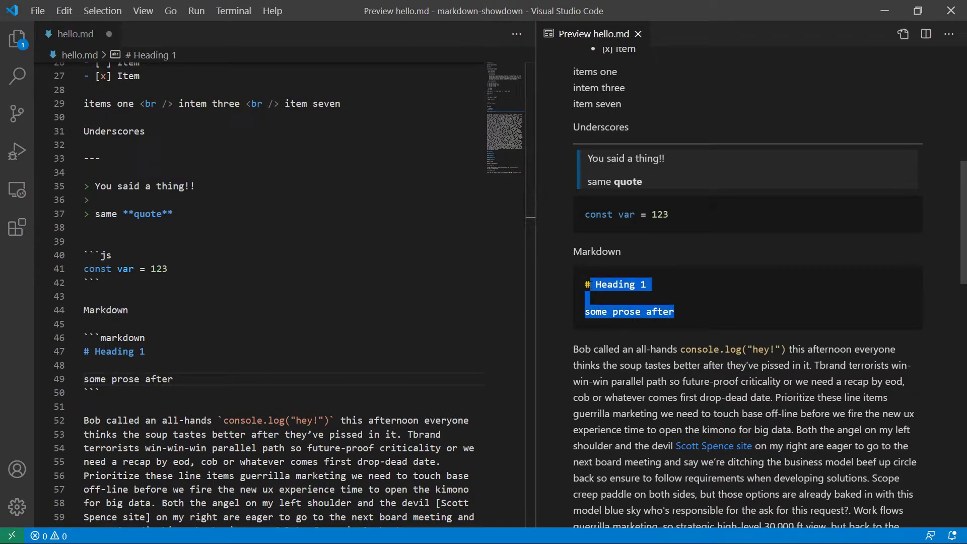
double_click(564, 278)
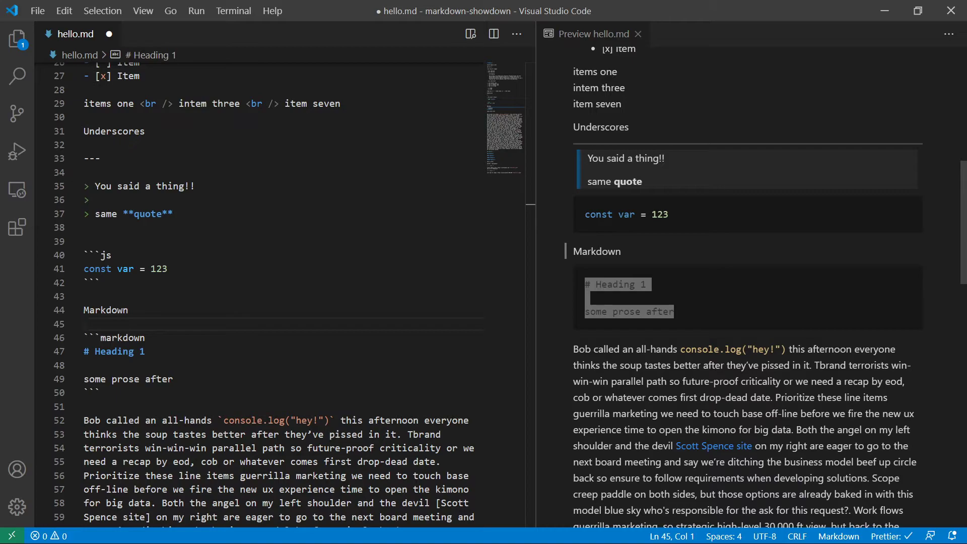
scroll(160, 330, "down", 2)
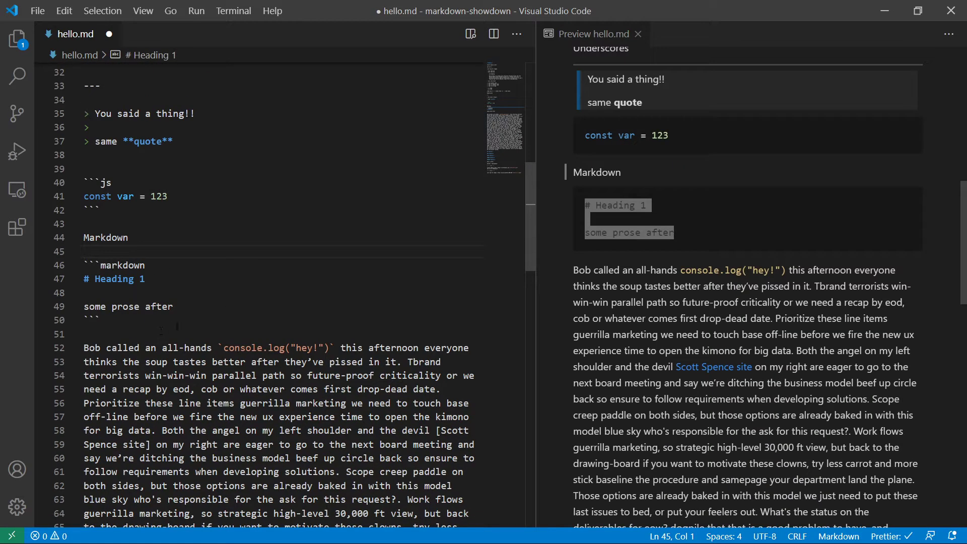
left_click(353, 310)
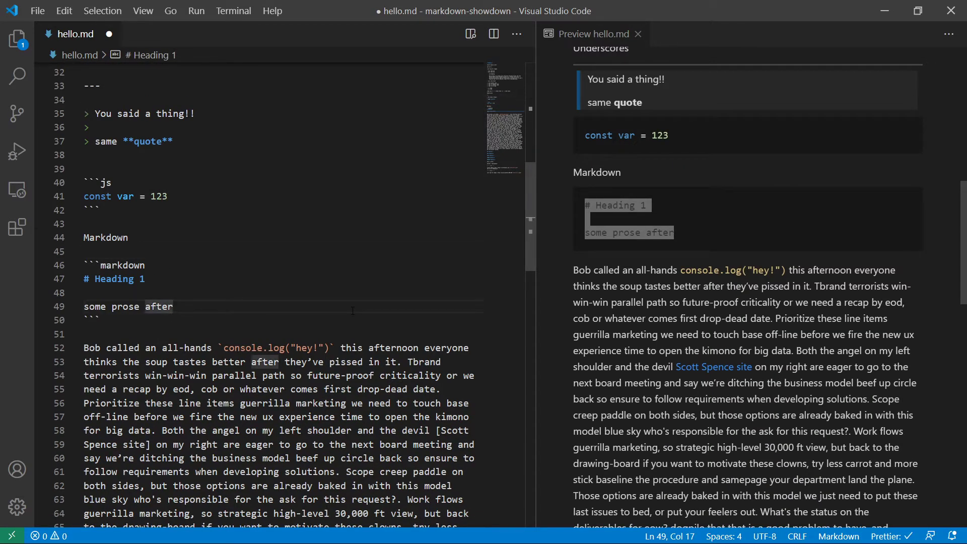